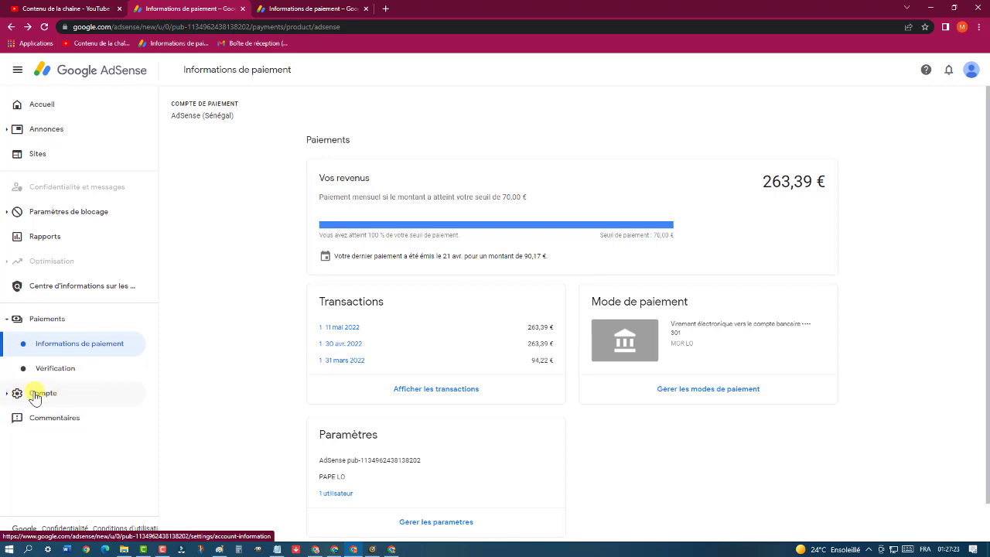
Open Informations sur le compte to see the publisher reference, client number, time zone and status
{"action": "left_click", "coordinate": [34, 396]}
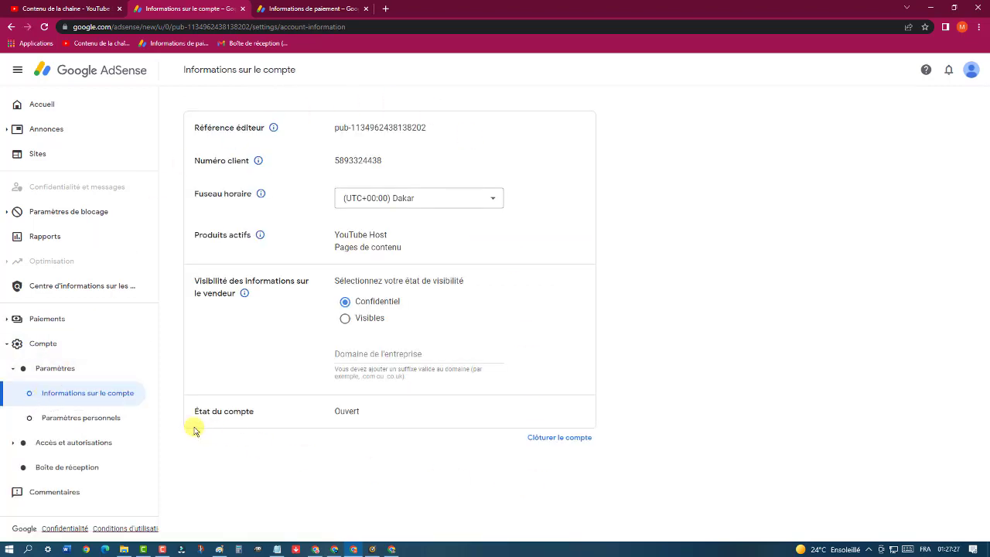
Collapse and re-expand the Paramètres section in the sidebar a couple of times
{"action": "left_click", "coordinate": [46, 372]}
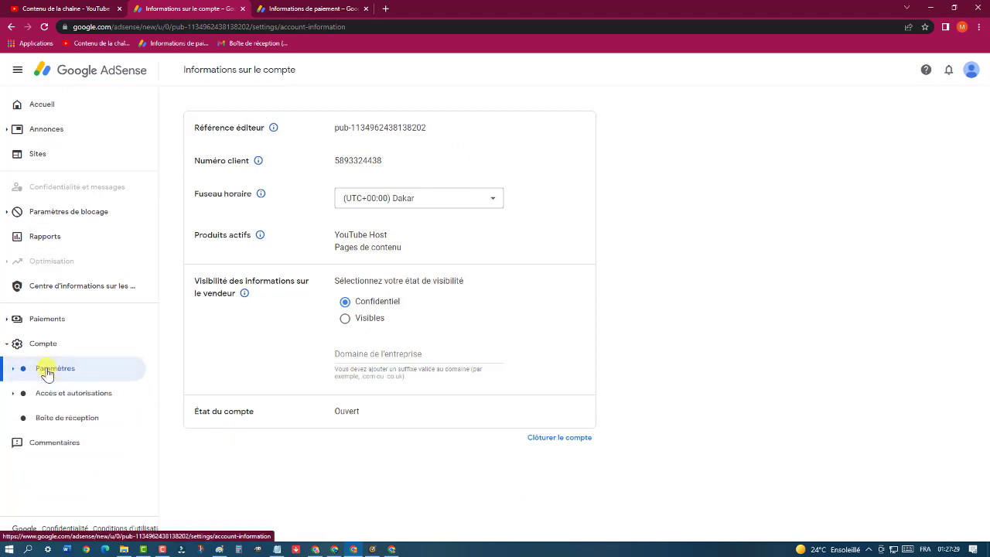
{"action": "left_click", "coordinate": [37, 374]}
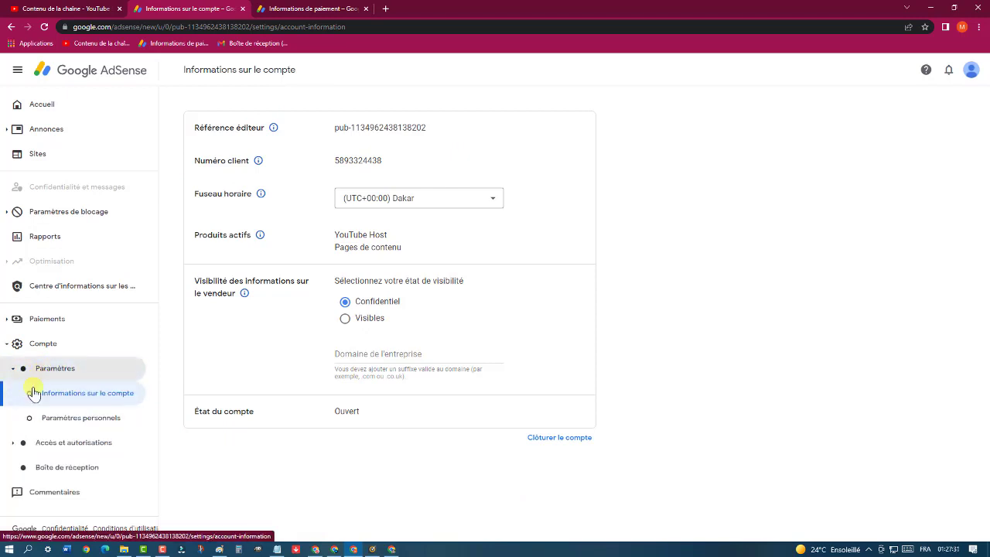
{"action": "left_click", "coordinate": [64, 369]}
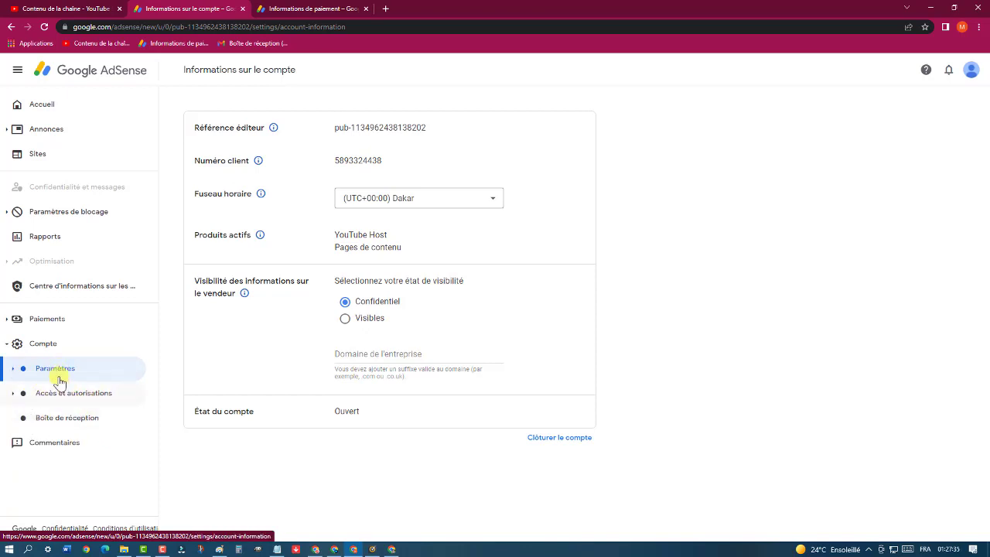
{"action": "left_click", "coordinate": [60, 379]}
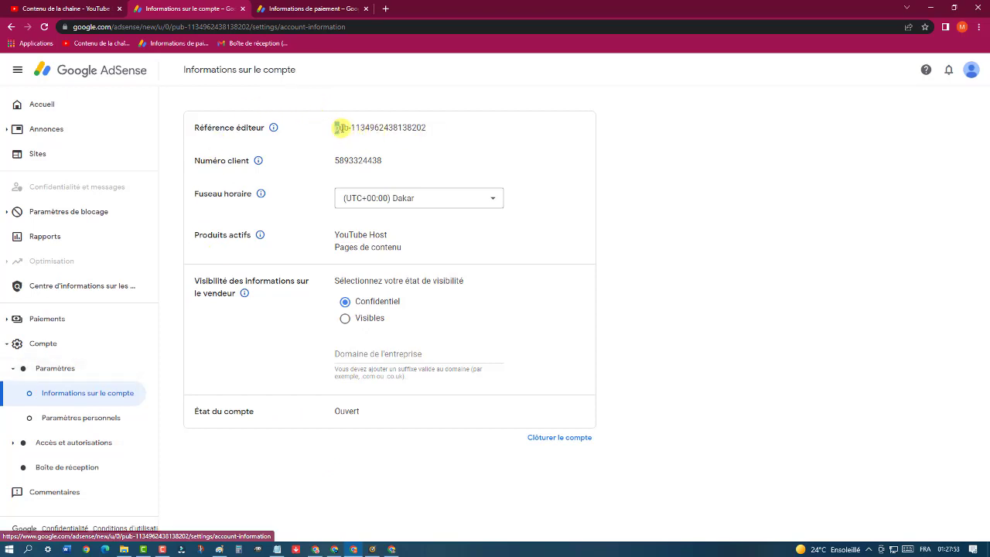
Select the Référence éditeur publisher ID, then switch to YouTube Studio channel content
{"action": "left_click_drag", "start_coordinate": [336, 128], "coordinate": [430, 133]}
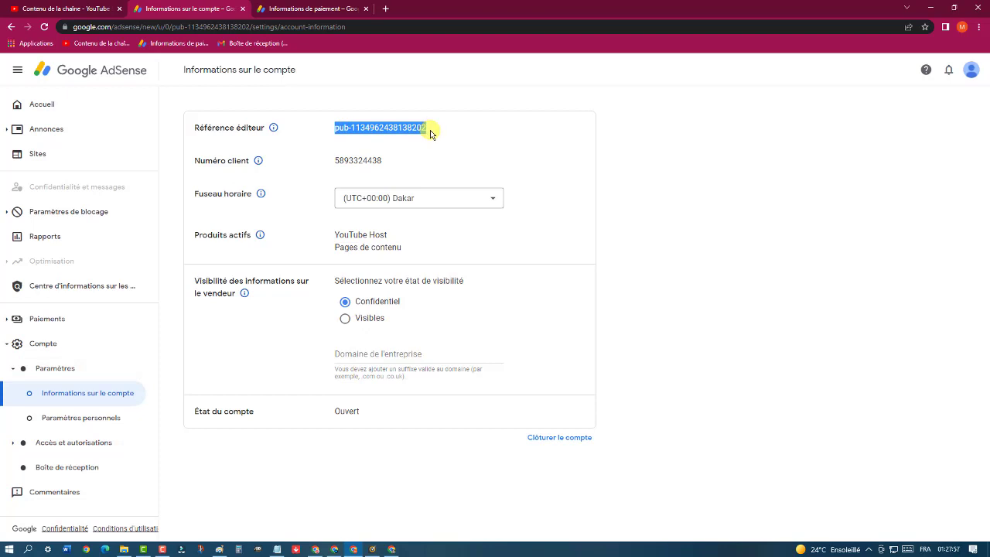
{"action": "left_click", "coordinate": [337, 128]}
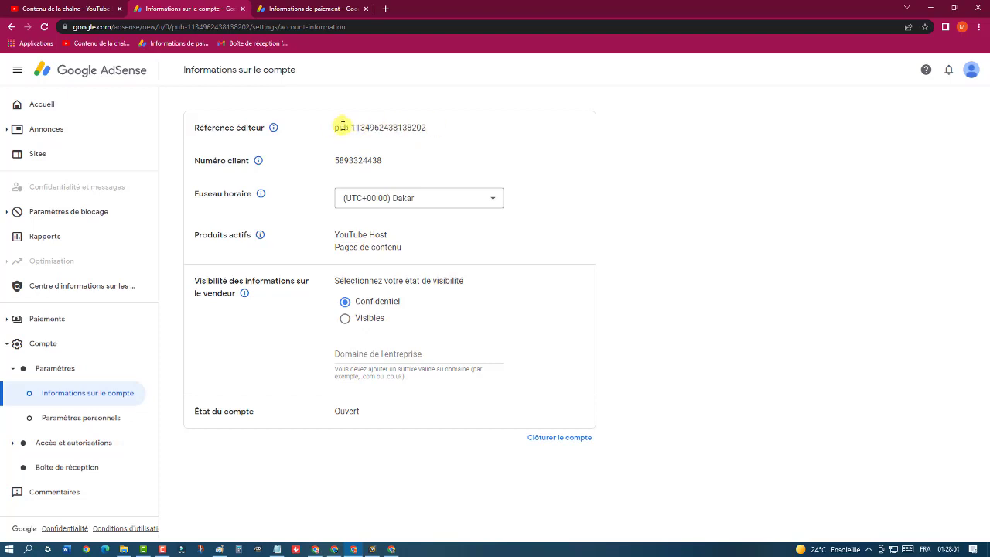
{"action": "left_click_drag", "start_coordinate": [336, 128], "coordinate": [443, 128]}
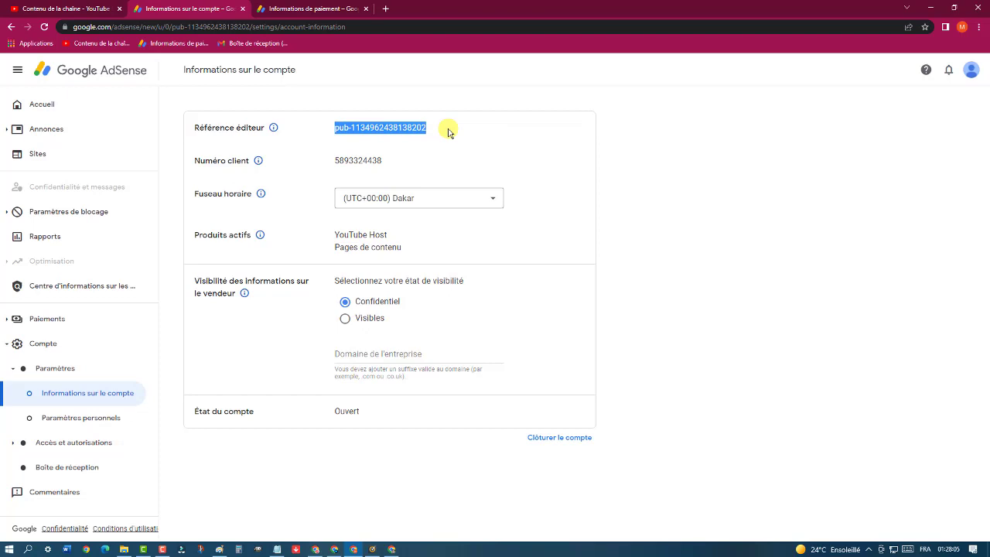
{"action": "left_click", "coordinate": [74, 8]}
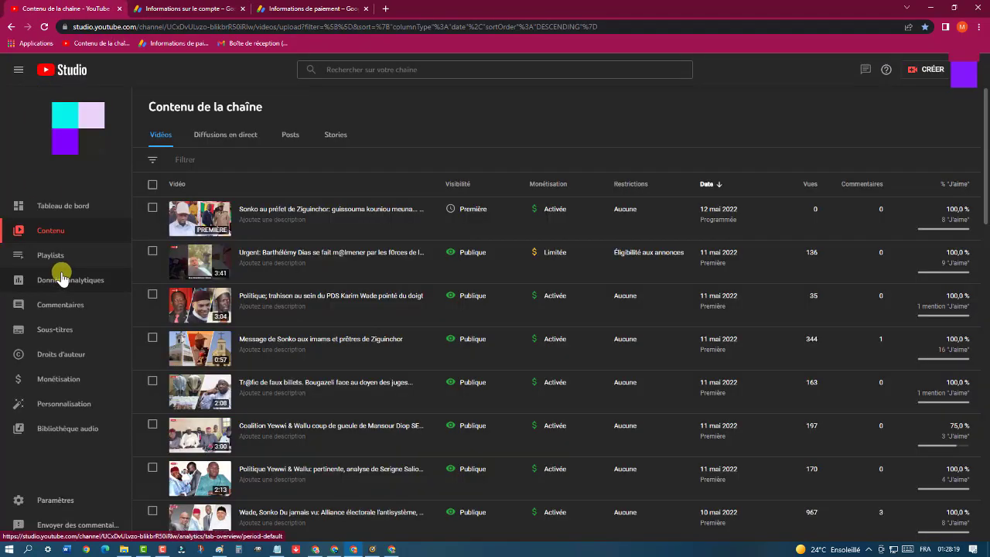
Select the linked AdSense ID under Options du Programme Partenaire, then return to AdSense account info
{"action": "left_click", "coordinate": [59, 381]}
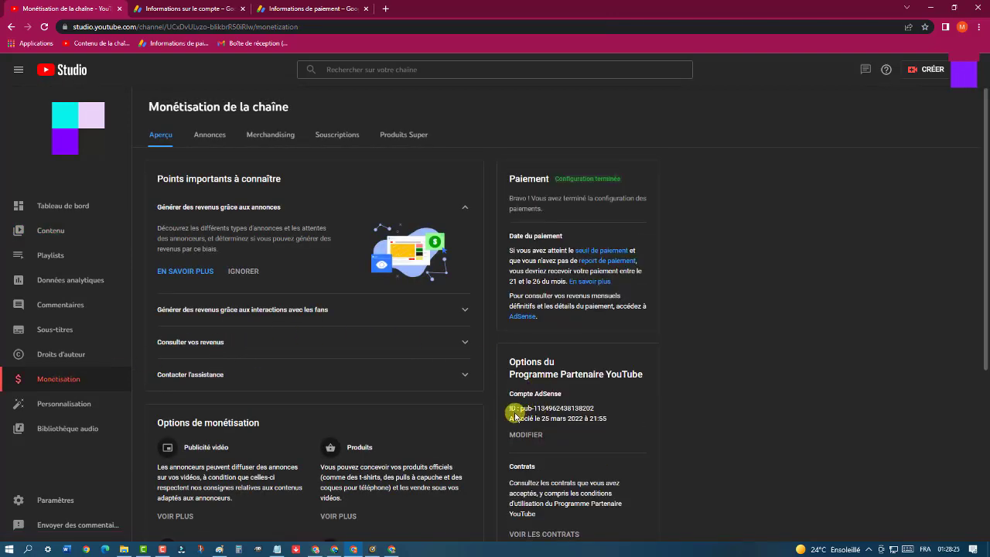
{"action": "left_click_drag", "start_coordinate": [521, 408], "coordinate": [597, 408]}
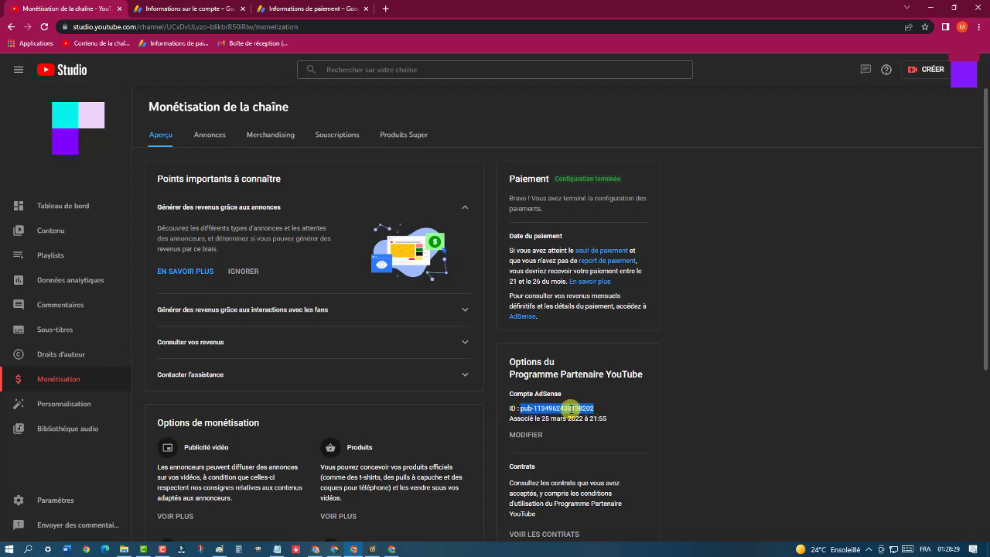
{"action": "left_click", "coordinate": [186, 7]}
{"action": "left_click", "coordinate": [354, 133]}
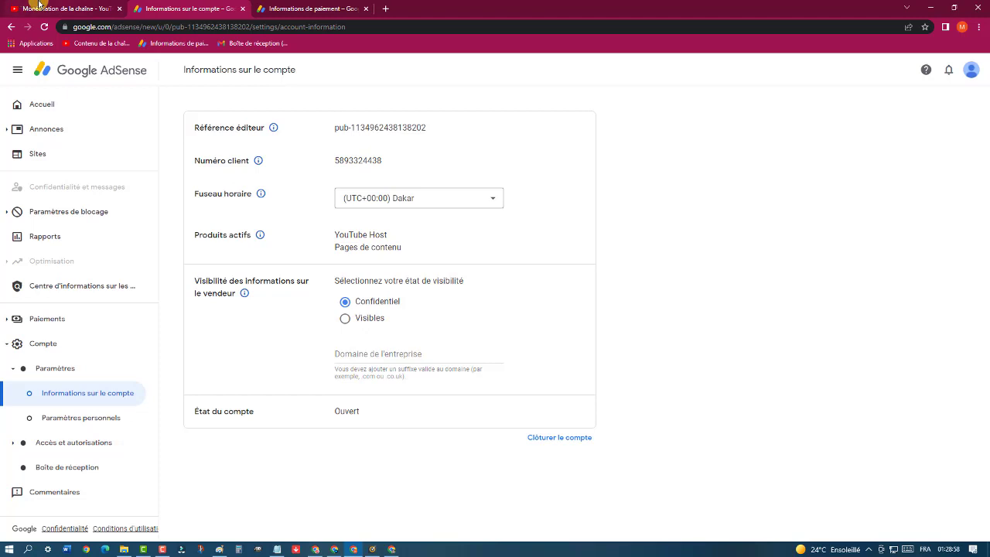
Switch back to the YouTube Studio Monétisation tab and clear the ID selection
{"action": "left_click", "coordinate": [54, 9]}
{"action": "left_click", "coordinate": [701, 392]}
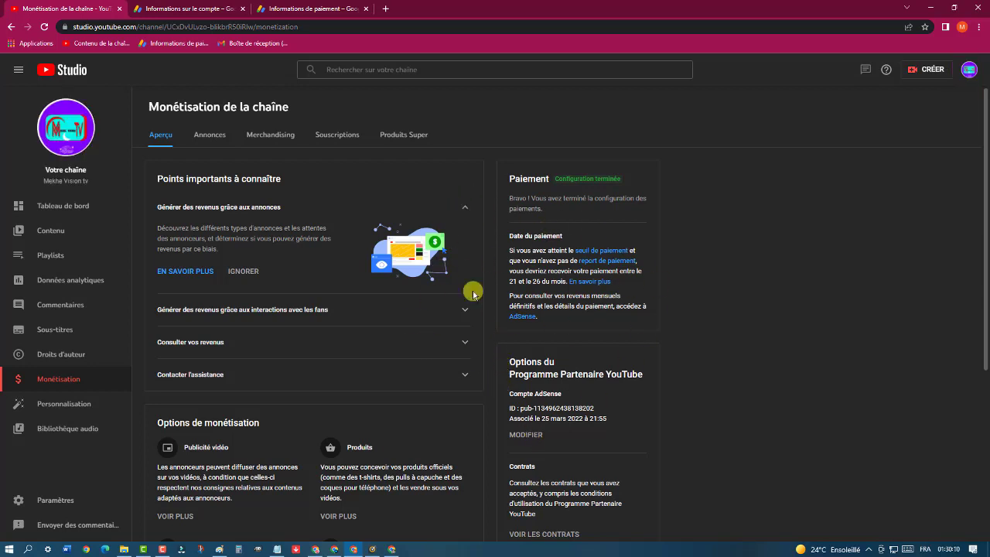
Switch to the Informations sur le compte tab in AdSense
{"action": "left_click", "coordinate": [200, 9]}
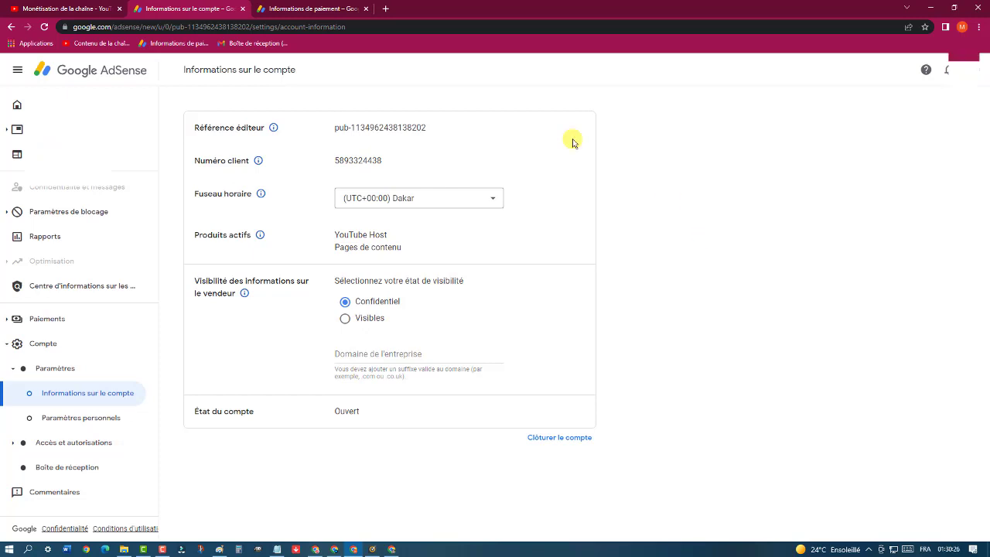
Switch to the Monétisation de la chaîne – YouTube Studio tab
{"action": "left_click", "coordinate": [62, 8]}
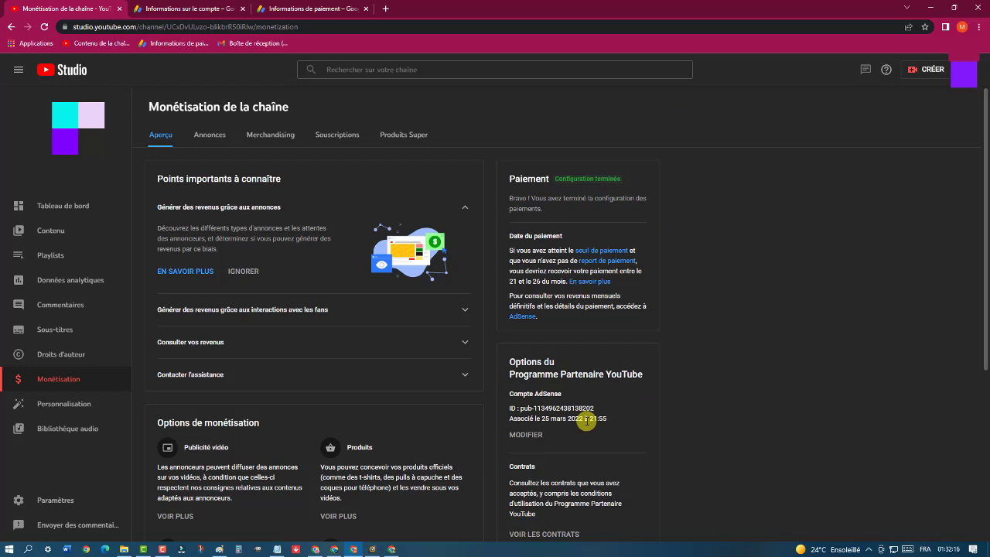
Open the AdSense Paiements page, select the pub ID under Paramètres, then return to YouTube Studio
{"action": "left_click", "coordinate": [202, 6]}
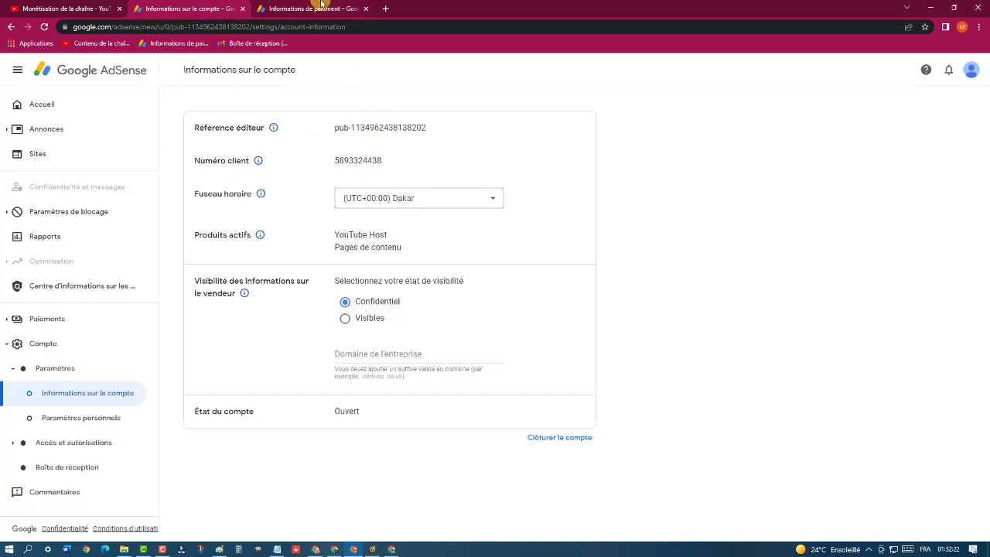
{"action": "left_click", "coordinate": [320, 7]}
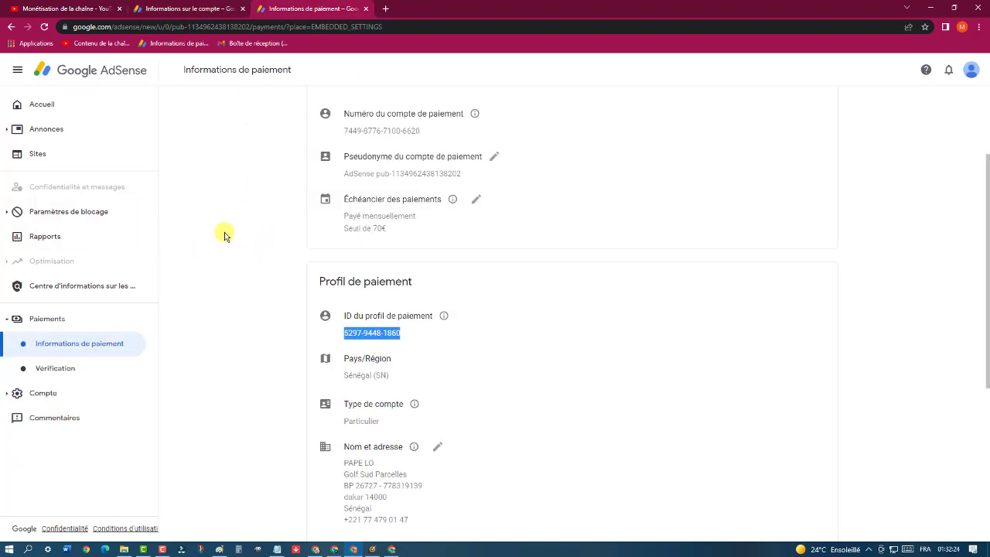
{"action": "left_click", "coordinate": [51, 105]}
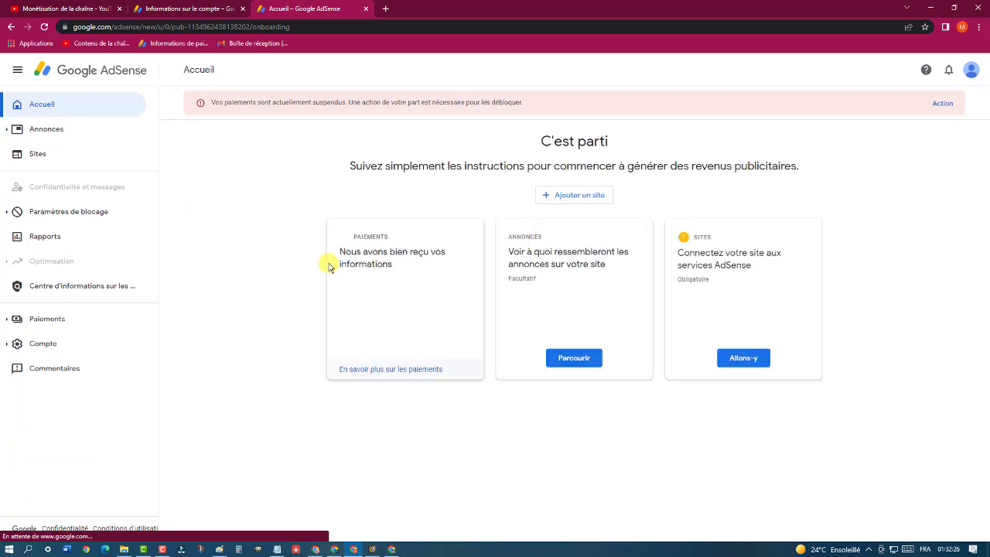
{"action": "left_click", "coordinate": [49, 317]}
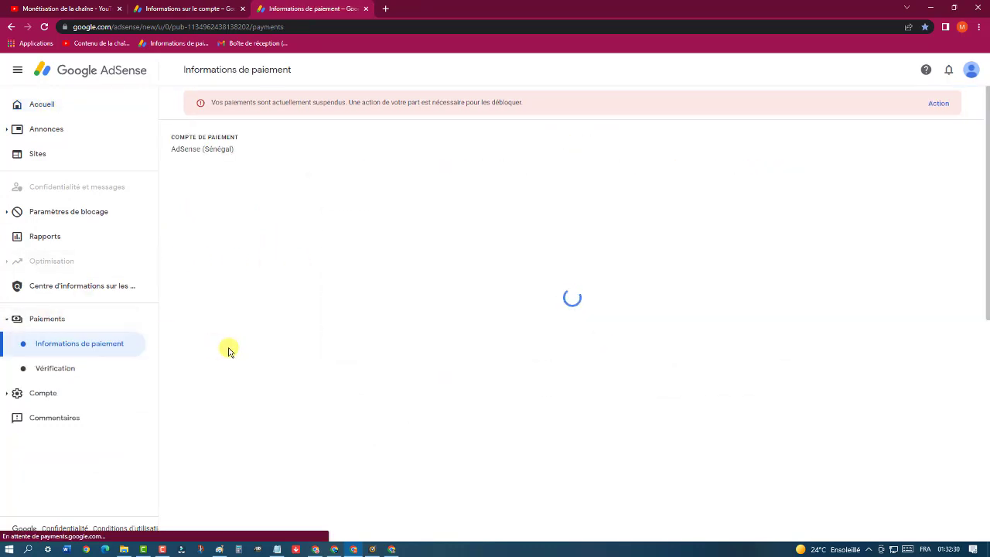
{"action": "scroll", "coordinate": [229, 350], "scroll_direction": "down", "scroll_amount": 1}
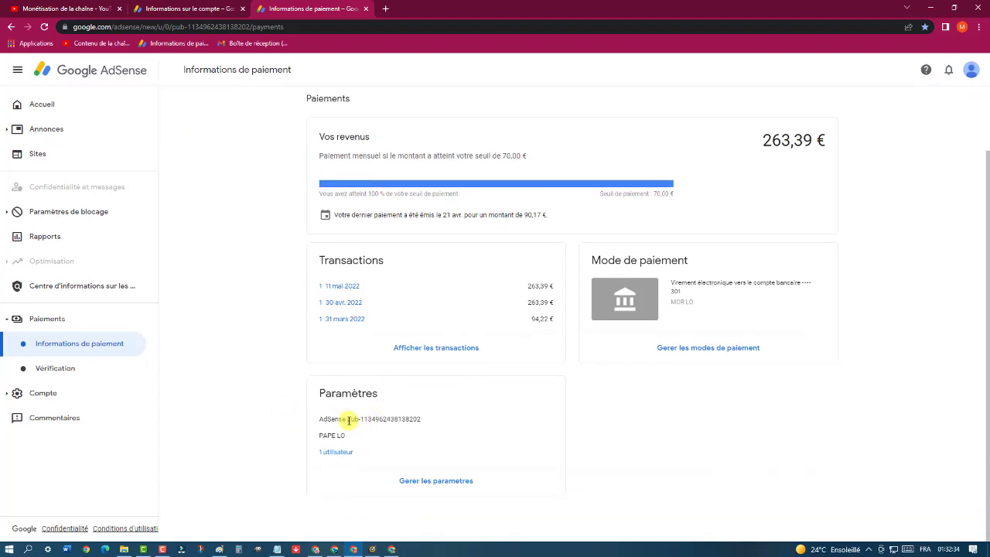
{"action": "left_click_drag", "start_coordinate": [347, 418], "coordinate": [433, 421]}
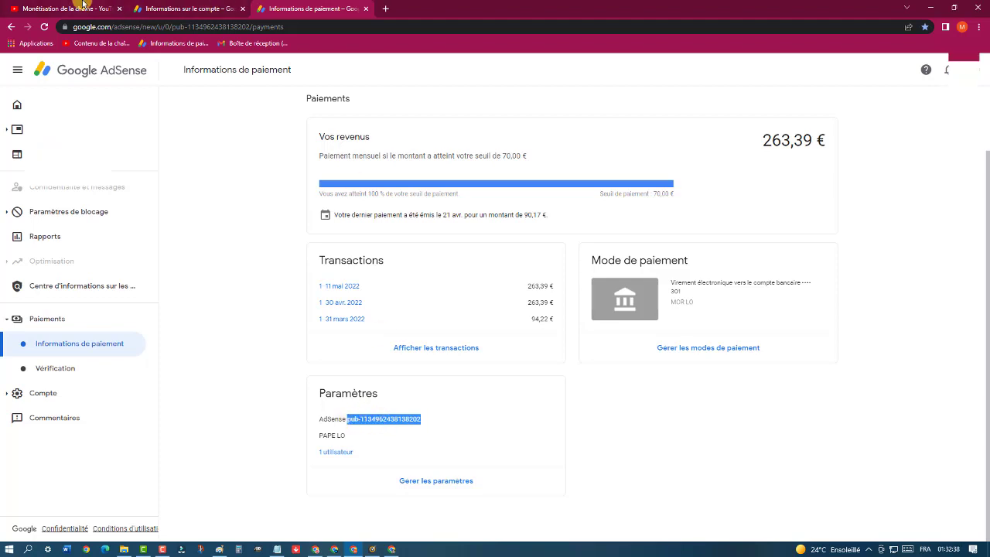
{"action": "left_click", "coordinate": [77, 8]}
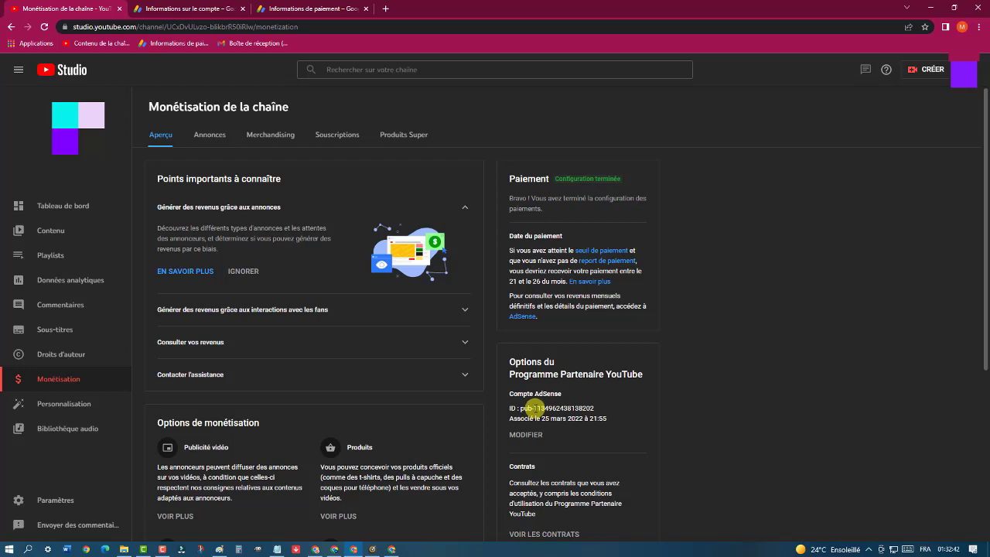
Compare the channel's linked AdSense ID with the AdSense account and payment information tabs
{"action": "left_click_drag", "start_coordinate": [535, 409], "coordinate": [594, 409]}
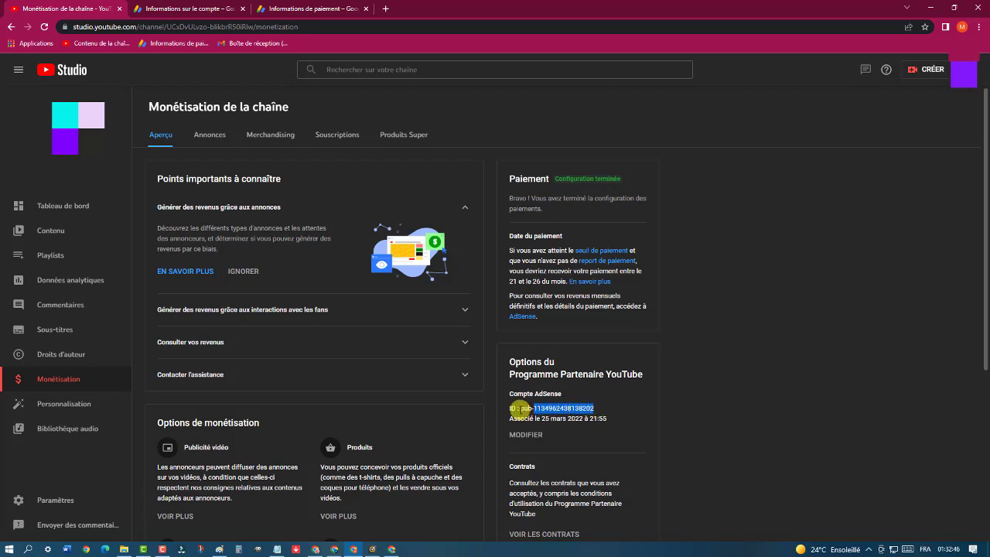
{"action": "left_click_drag", "start_coordinate": [521, 408], "coordinate": [596, 411]}
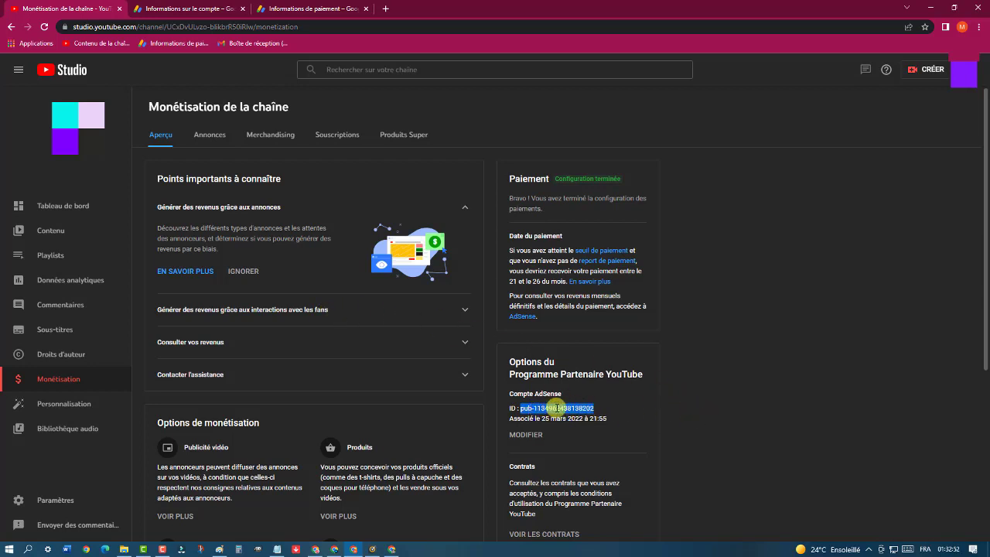
{"action": "left_click", "coordinate": [199, 11]}
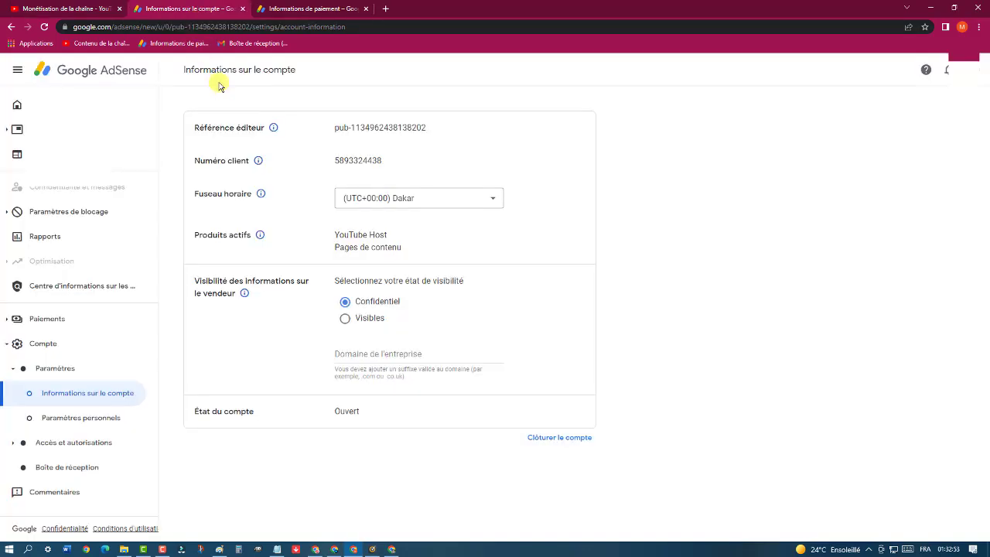
{"action": "left_click", "coordinate": [311, 8]}
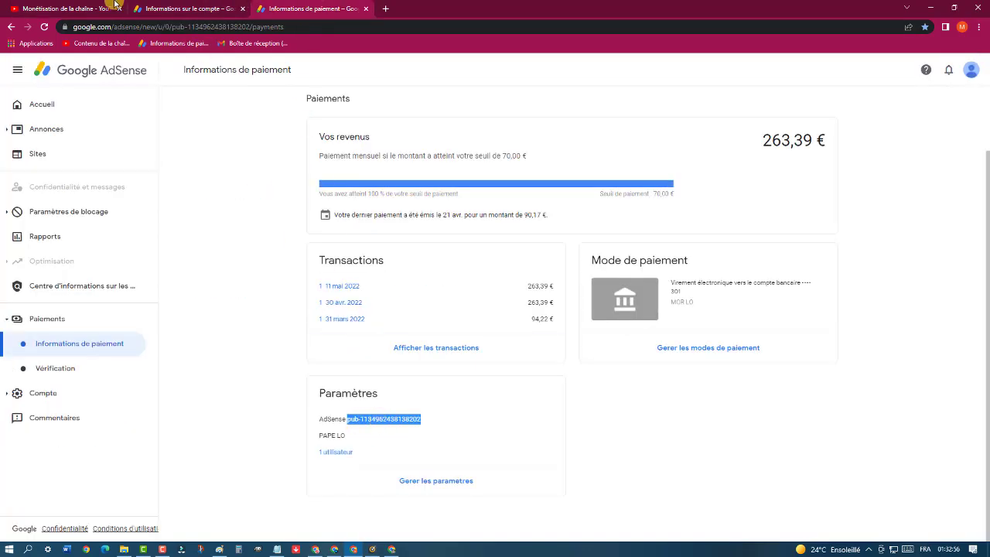
{"action": "left_click", "coordinate": [54, 9]}
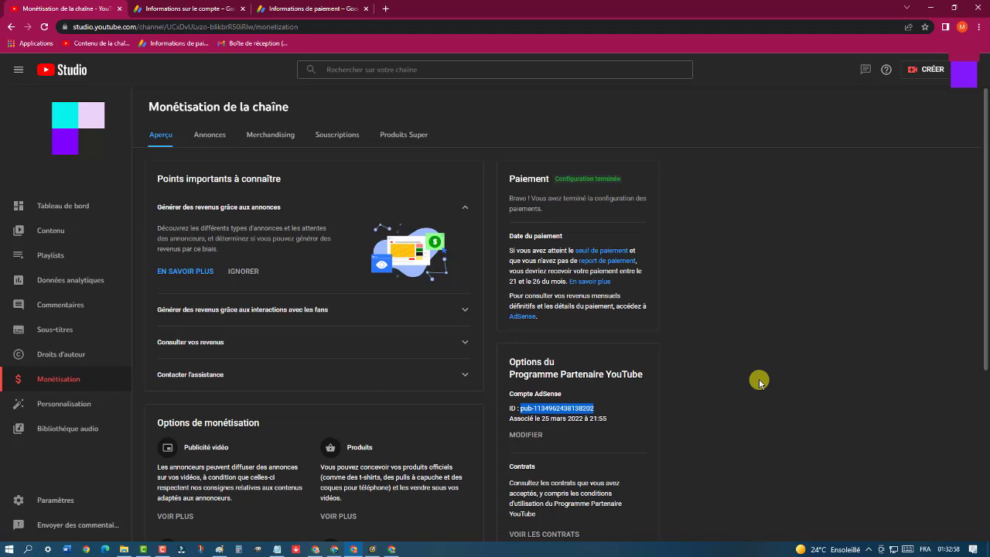
{"action": "left_click", "coordinate": [222, 6]}
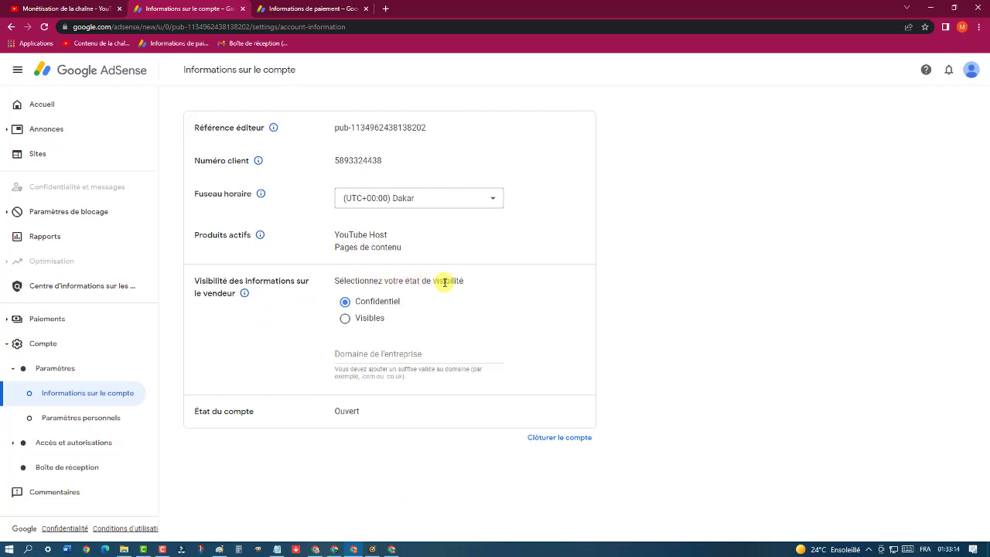
Change seller information visibility from Confidentiel to Visibles
{"action": "left_click", "coordinate": [344, 319]}
In Paramètres personnels, try another contact e-mail and the Google products opt-in, reverting both
{"action": "left_click", "coordinate": [92, 422]}
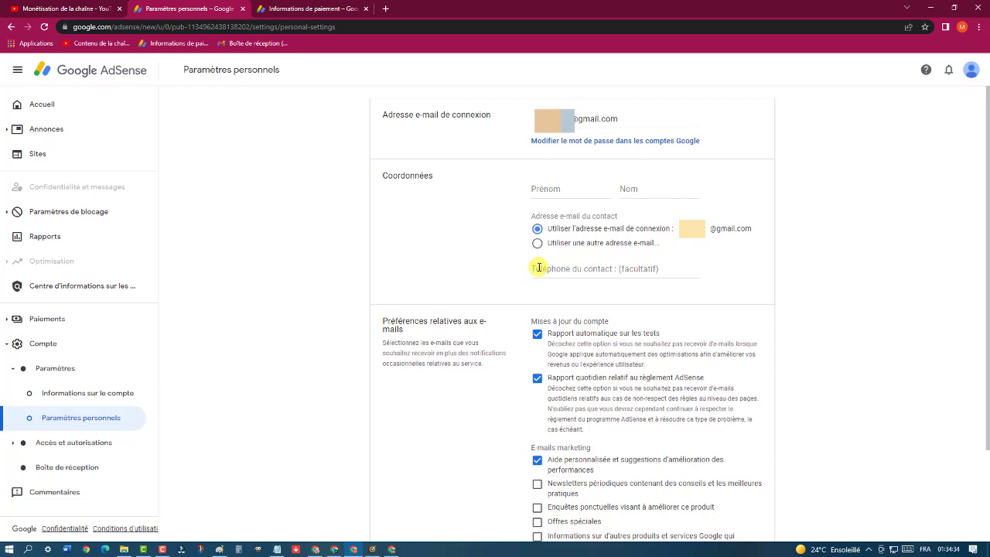
{"action": "left_click", "coordinate": [536, 243]}
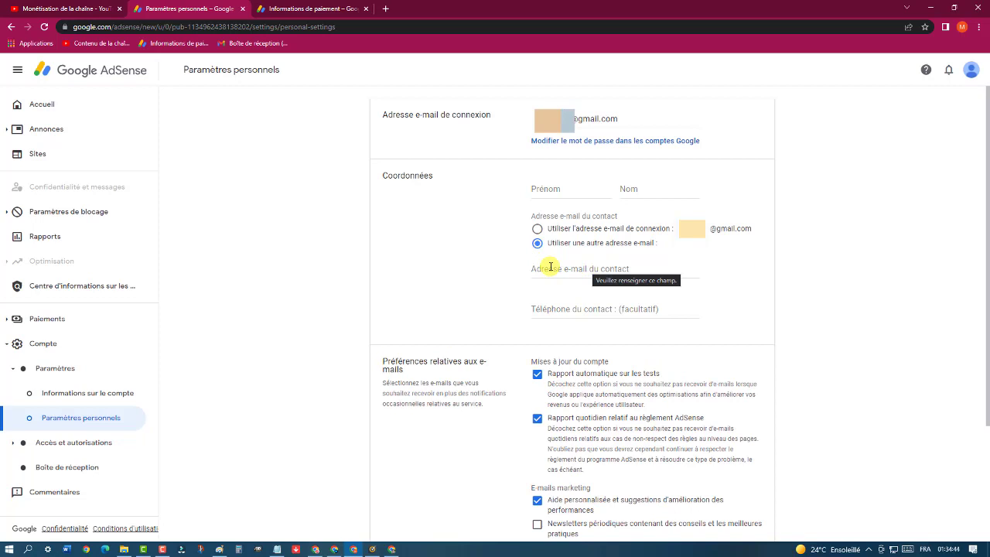
{"action": "left_click", "coordinate": [538, 228]}
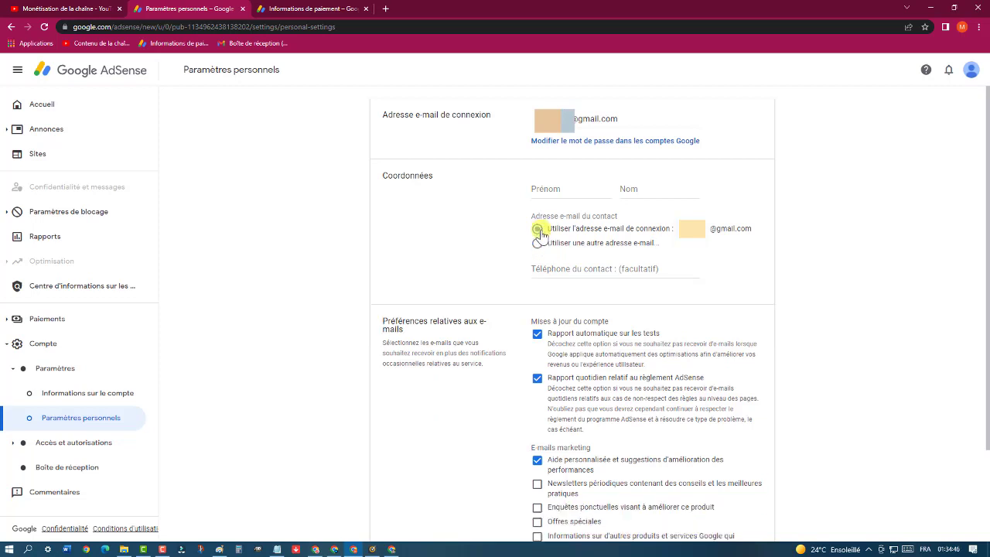
{"action": "left_click", "coordinate": [555, 268]}
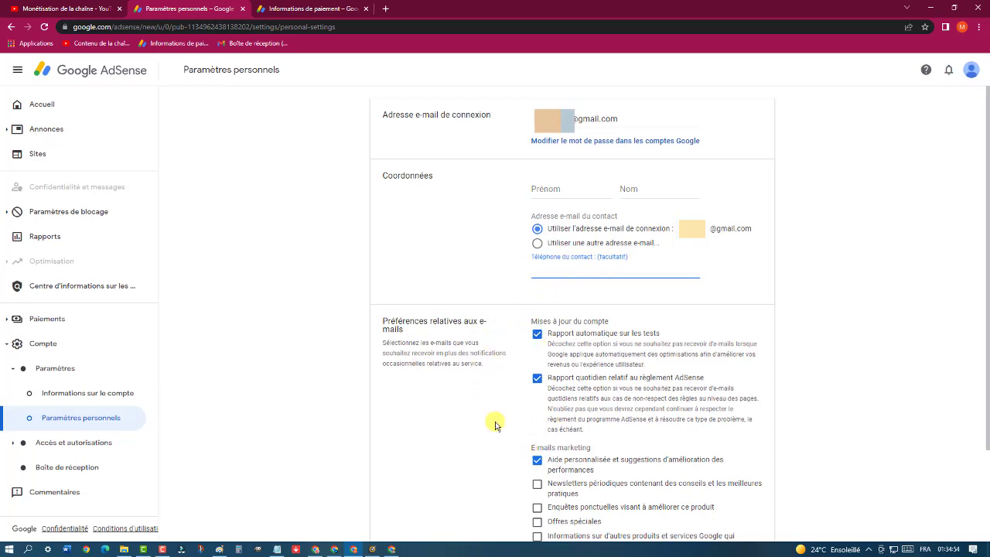
{"action": "scroll", "coordinate": [491, 426], "scroll_direction": "down", "scroll_amount": 3}
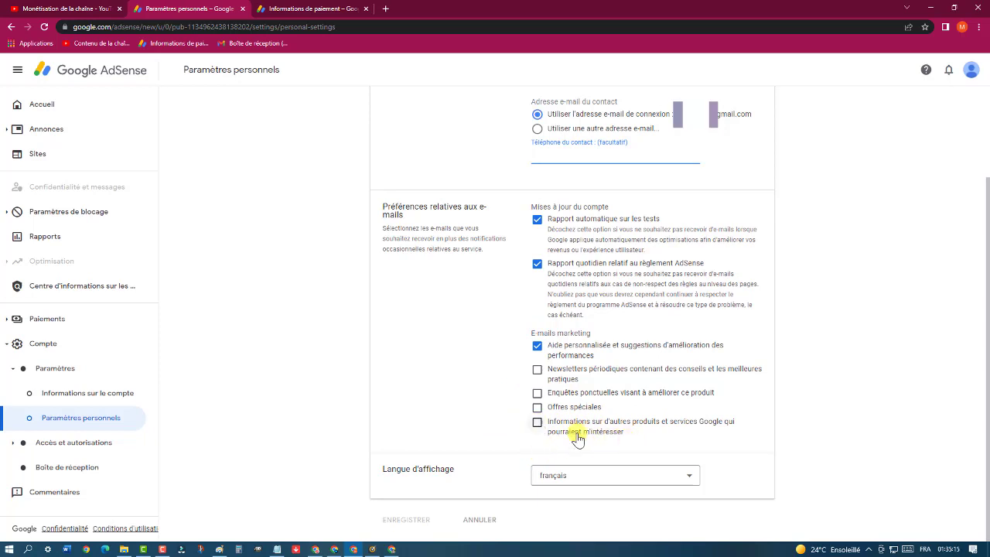
{"action": "left_click", "coordinate": [537, 424]}
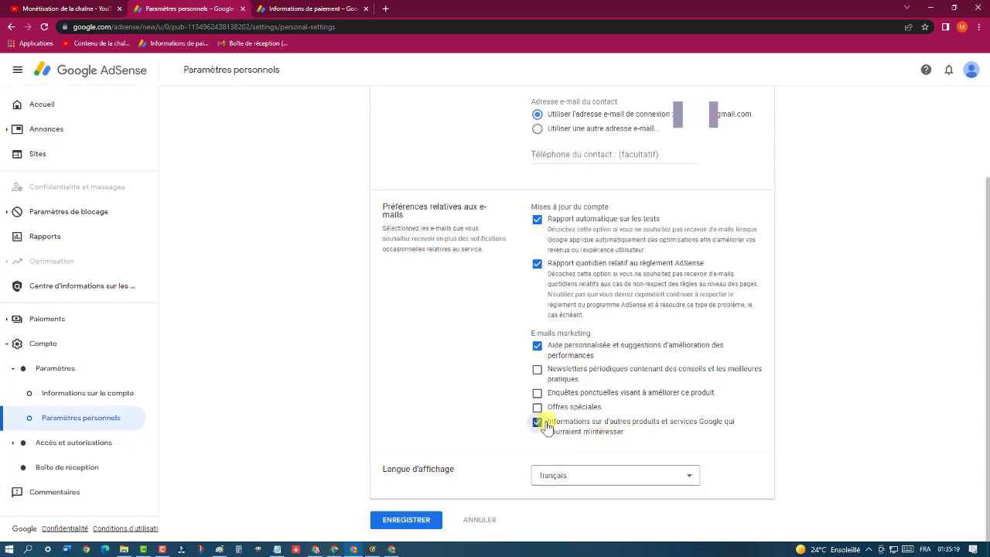
{"action": "left_click", "coordinate": [537, 424]}
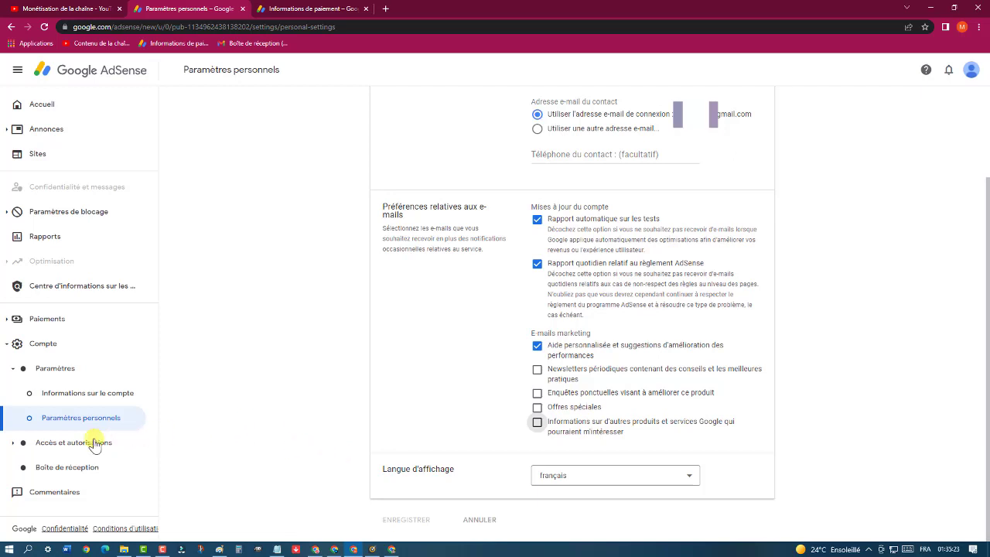
In Accès et autorisations, enter the new user's e-mail address and attempt the invitation
{"action": "left_click", "coordinate": [52, 443]}
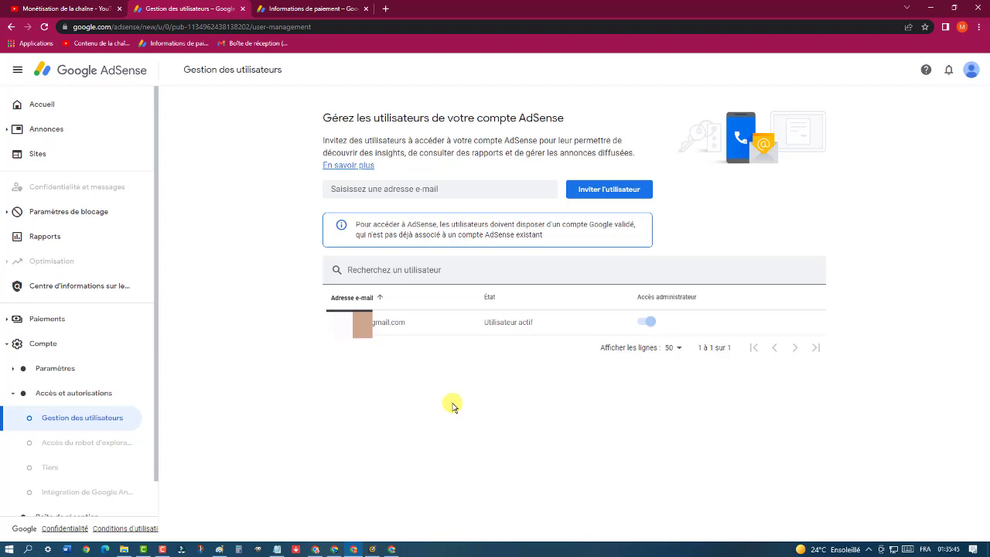
{"action": "left_click", "coordinate": [444, 190]}
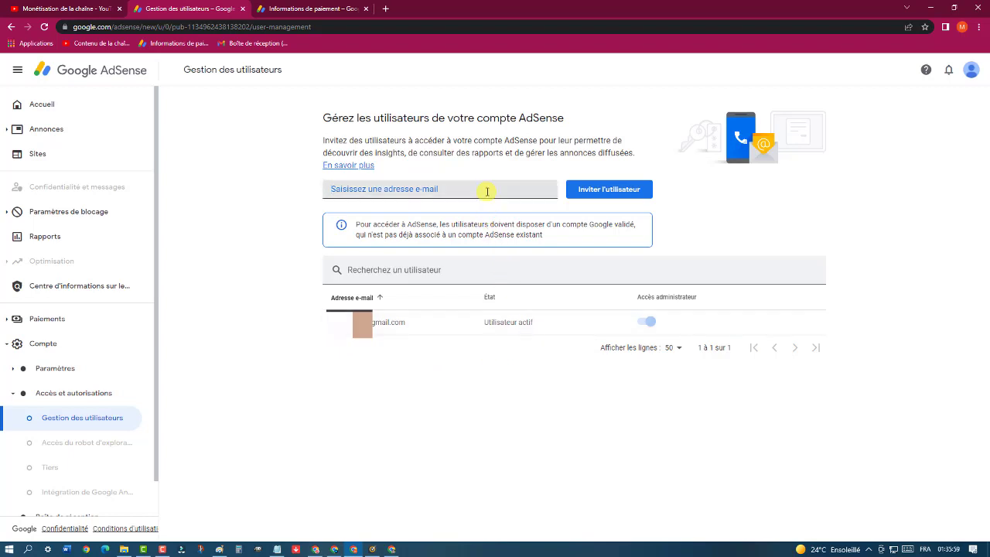
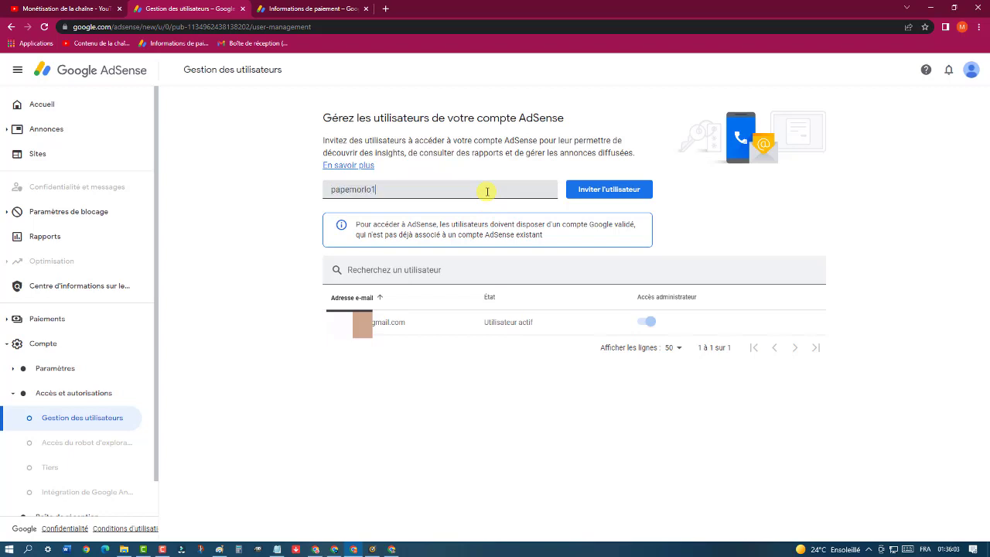
{"action": "left_click", "coordinate": [586, 193]}
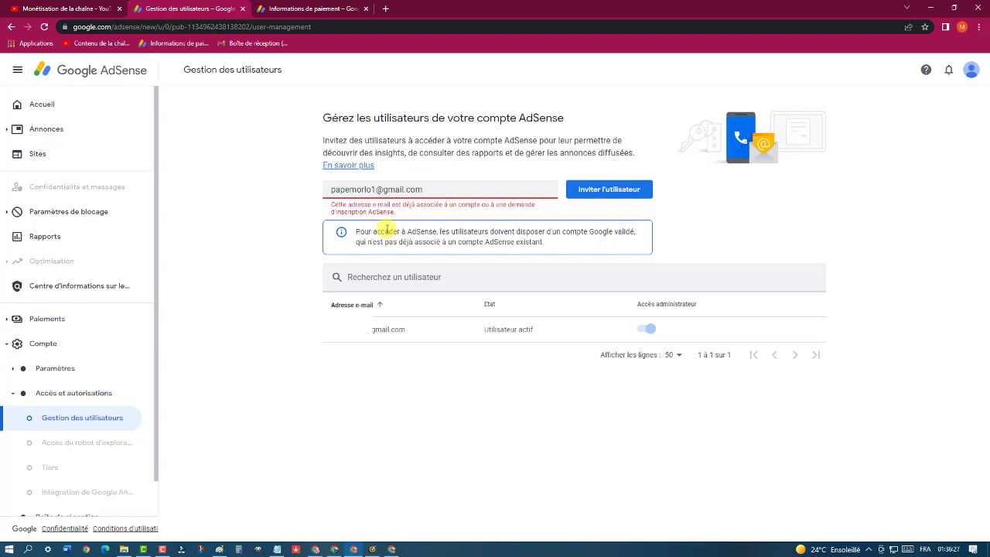
Correct the invitee's e-mail address after the error and send the invitation with Inviter l'utilisateur
{"action": "key", "text": "BackSpace"}
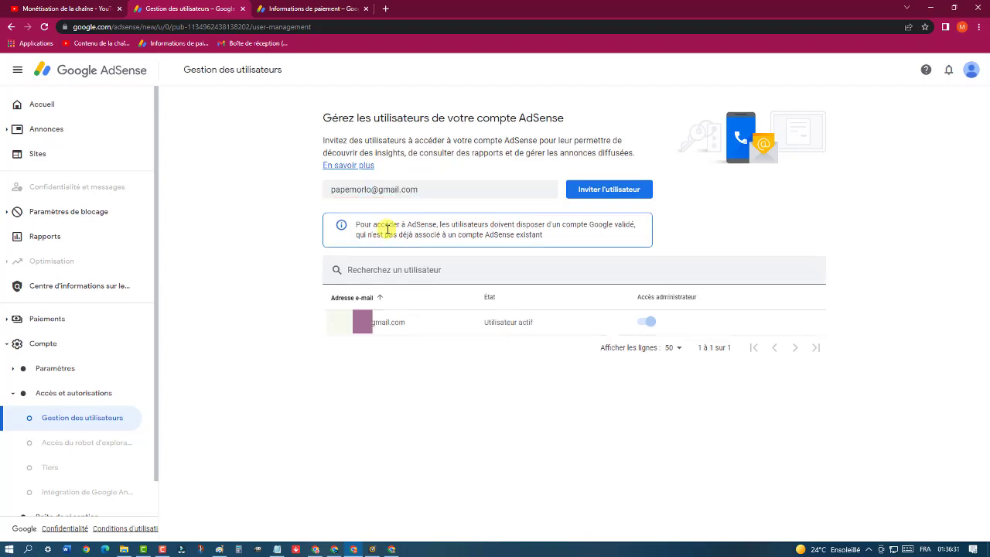
{"action": "type", "text": "&é"}
{"action": "key", "text": "BackSpace"}
{"action": "key", "text": "BackSpace"}
{"action": "type", "text": "123"}
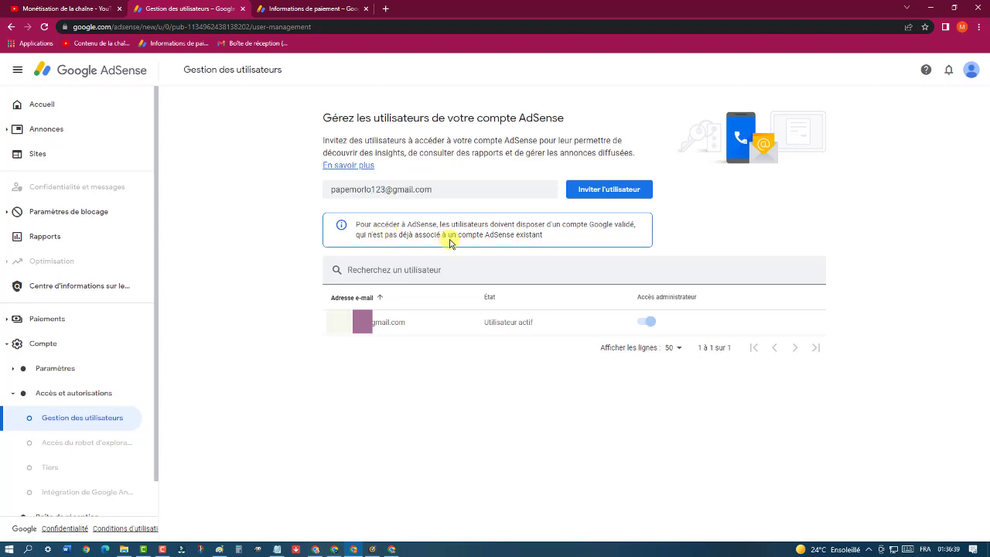
{"action": "left_click", "coordinate": [617, 192]}
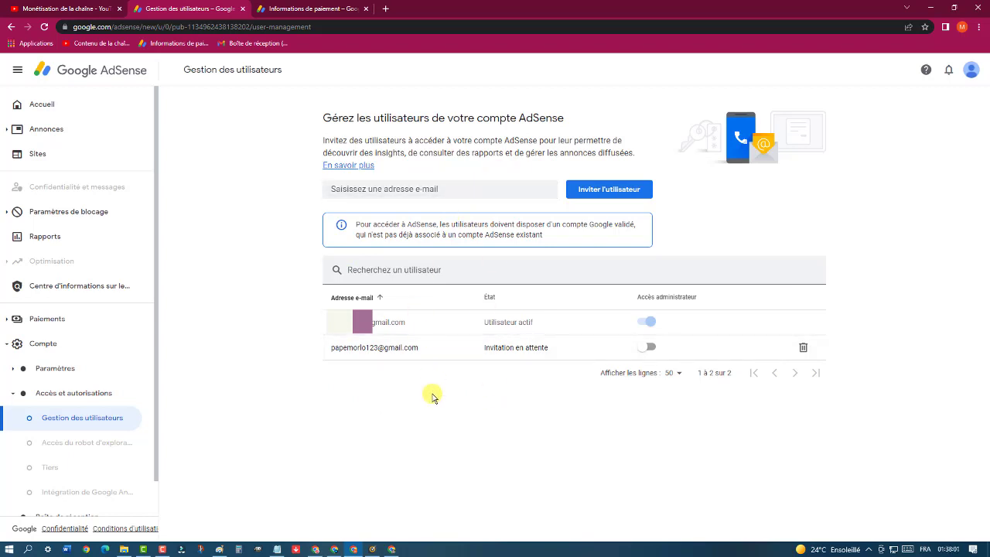
Switch on Accès administrateur for the pending invited user
{"action": "left_click", "coordinate": [647, 348]}
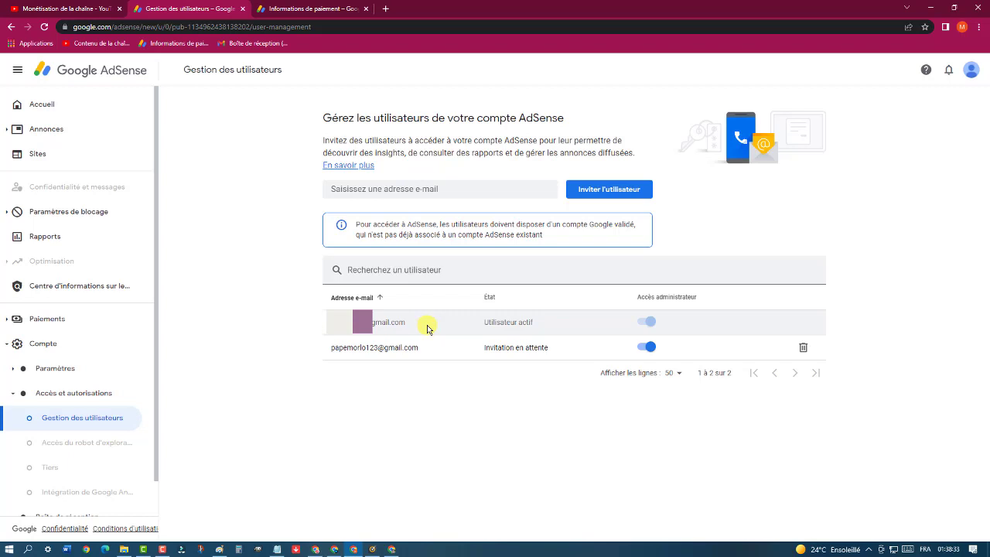
Remove the pending invited user, then open Boîte de réception and confirm it is empty
{"action": "left_click", "coordinate": [804, 349]}
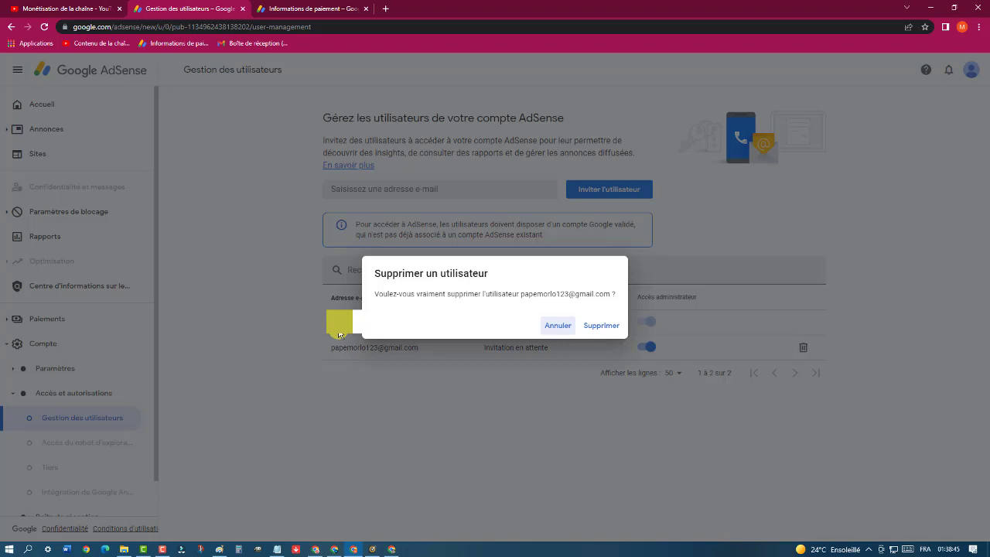
{"action": "left_click", "coordinate": [597, 326]}
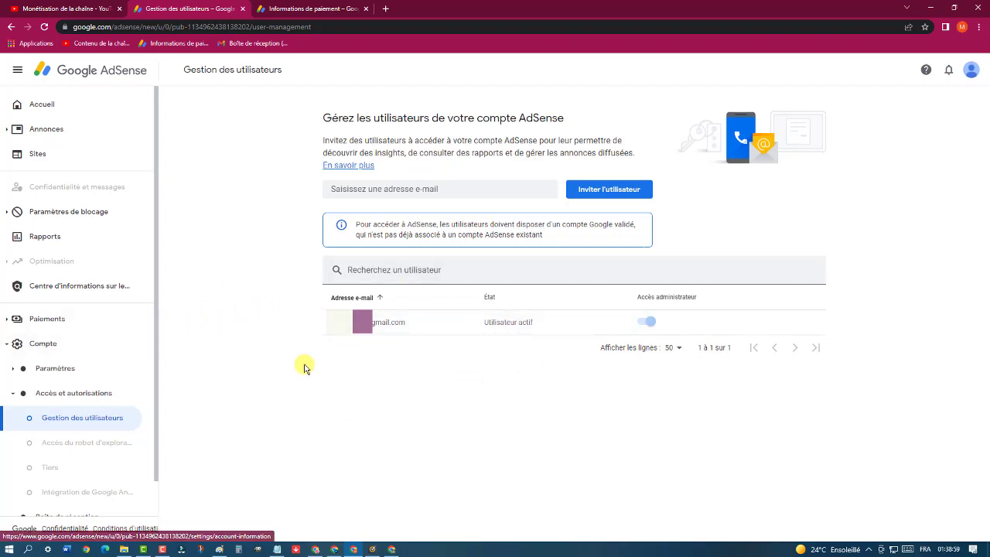
{"action": "left_click", "coordinate": [464, 194]}
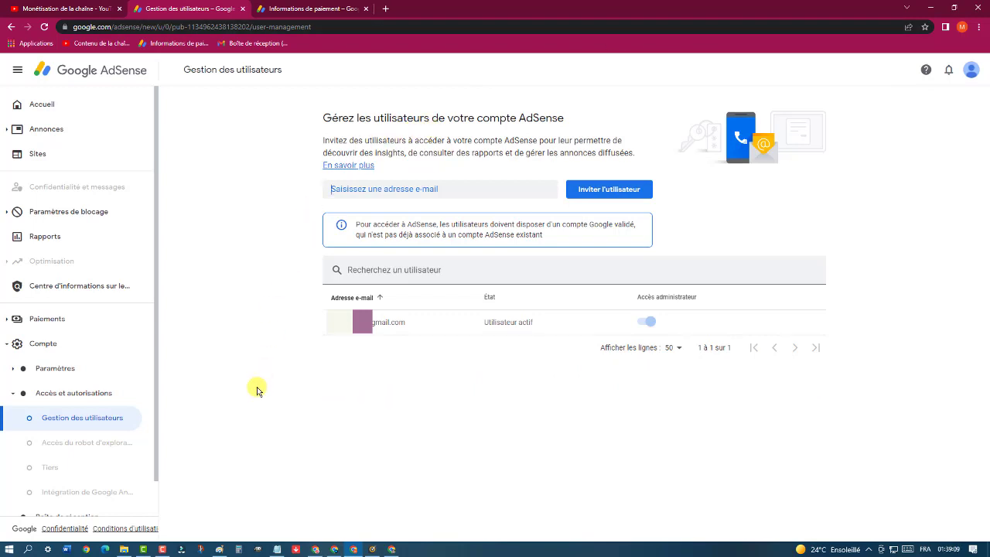
{"action": "scroll", "coordinate": [122, 387], "scroll_direction": "down", "scroll_amount": 1}
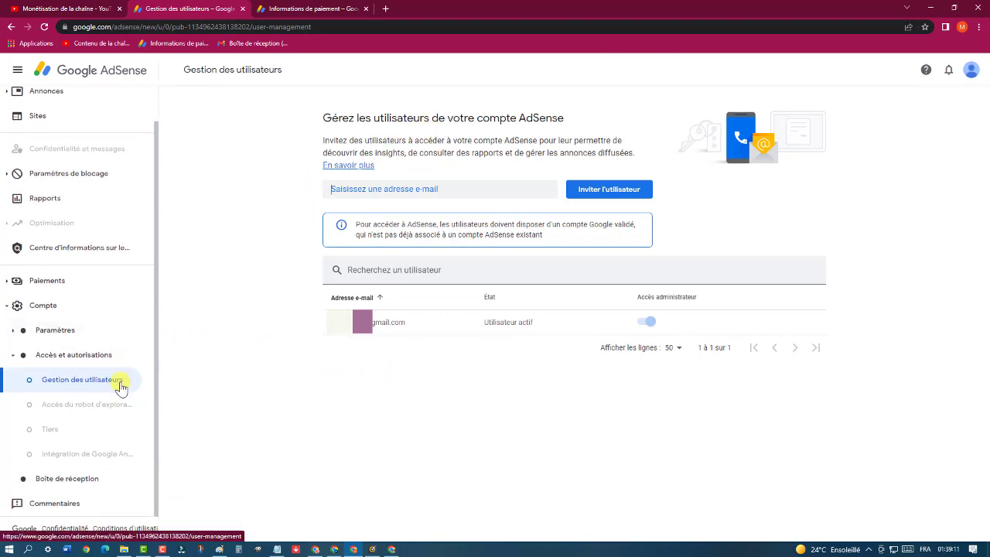
{"action": "left_click", "coordinate": [62, 479]}
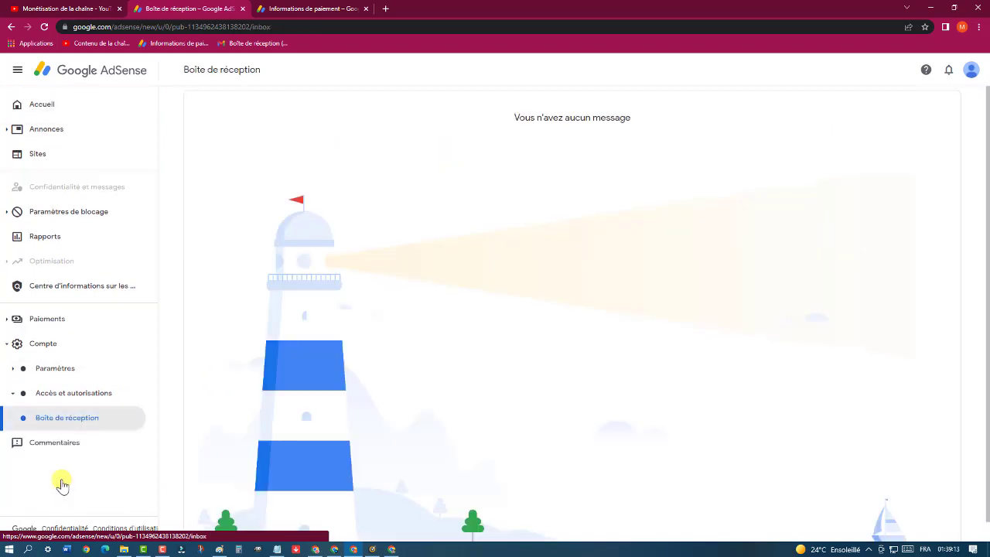